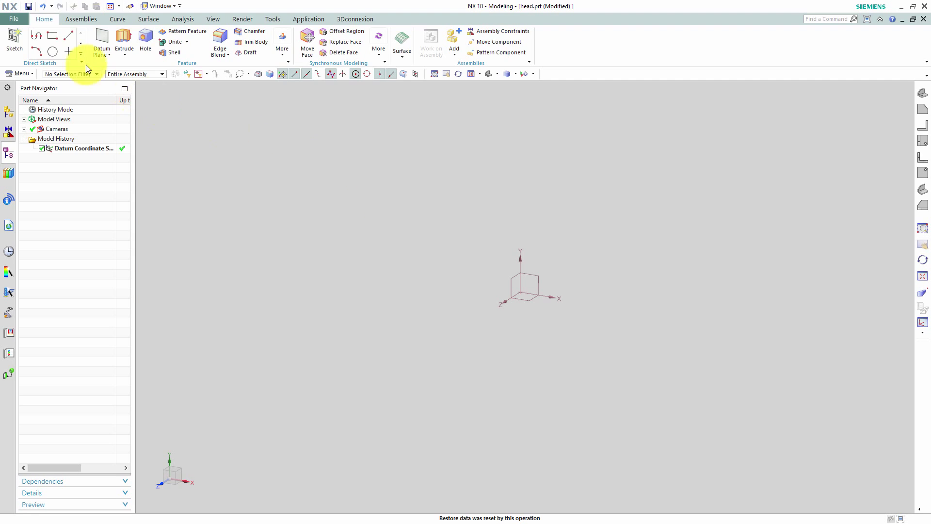
Start a subdivision geometry import of Head_Level6.OBJ, then decline it at the face-count warning.
left_click(19, 19)
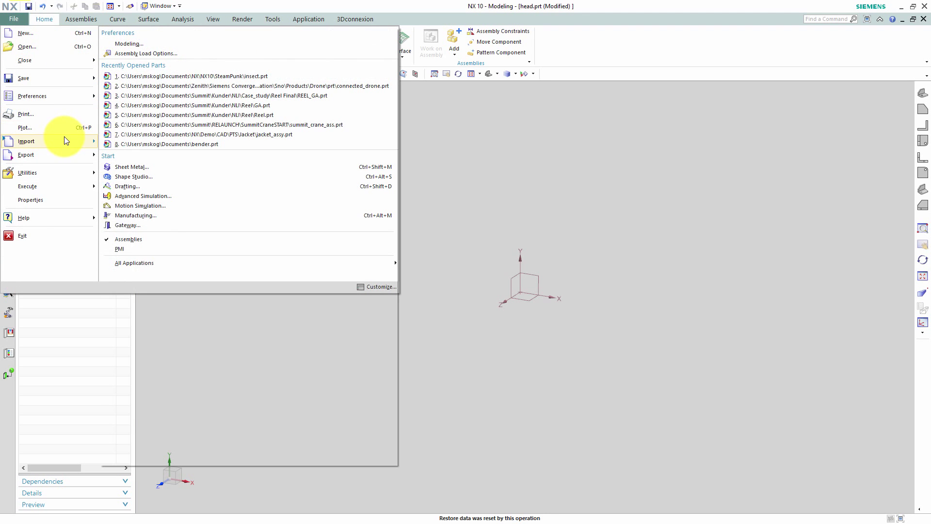
mouse_move(66, 138)
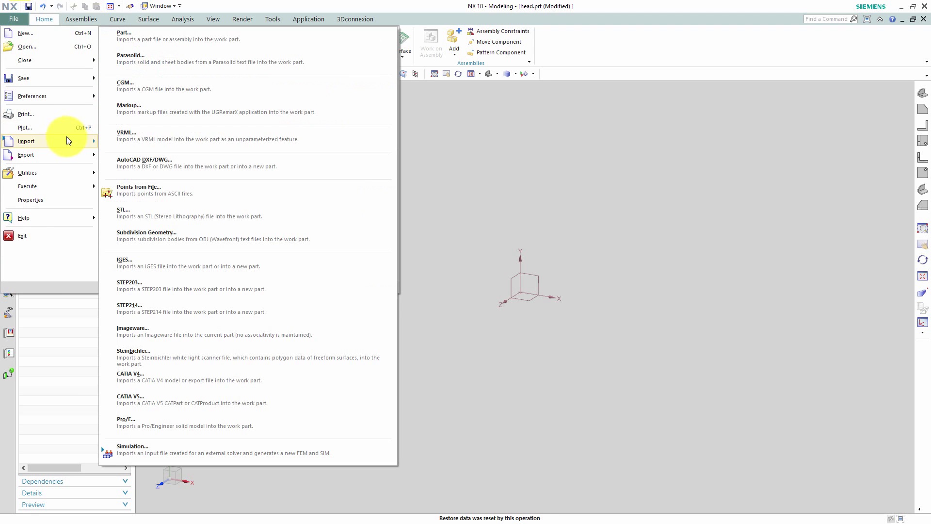
left_click(179, 234)
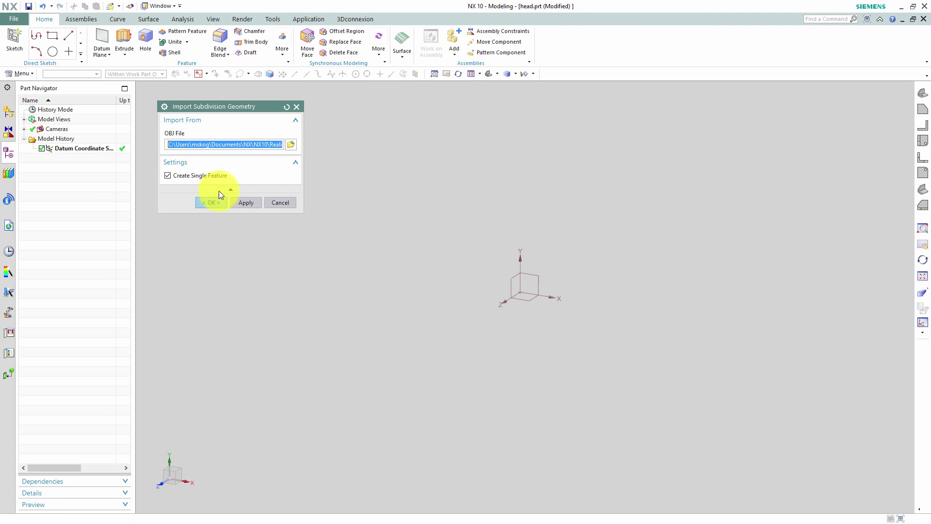
left_click(290, 145)
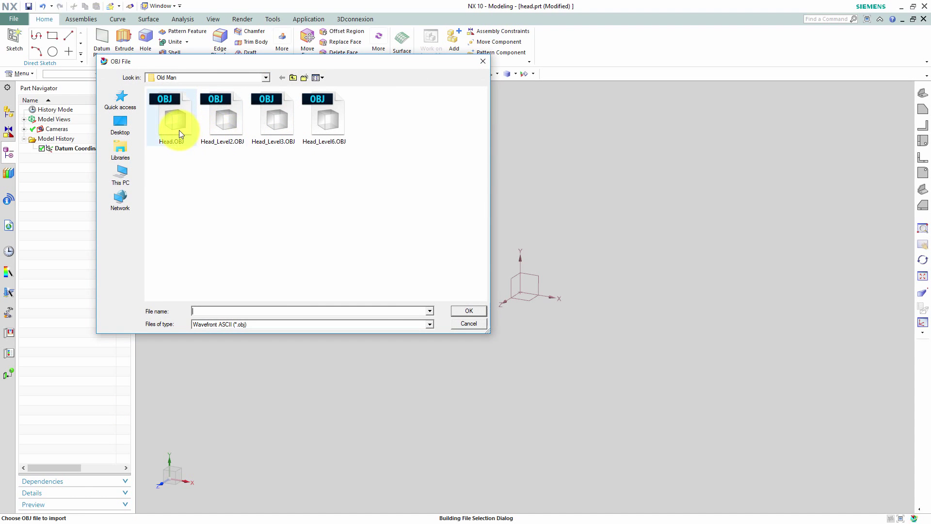
double_click(319, 130)
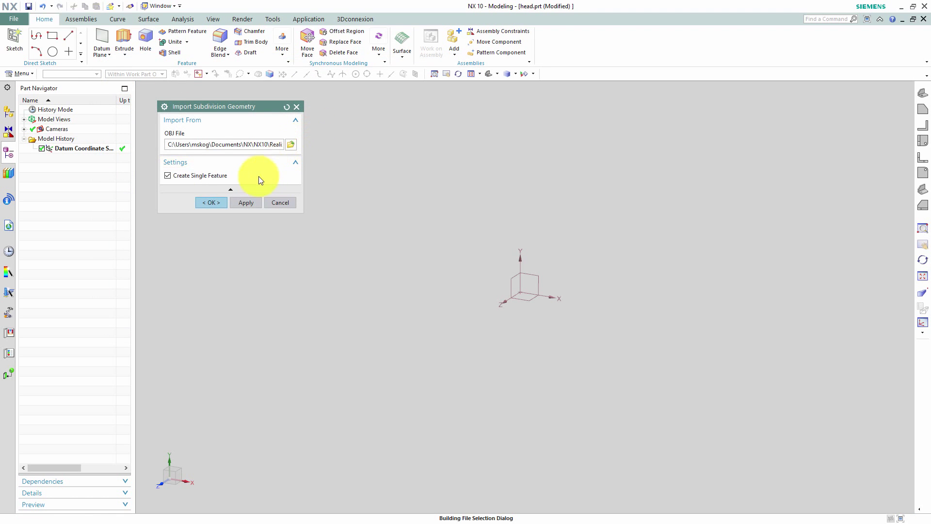
left_click(219, 201)
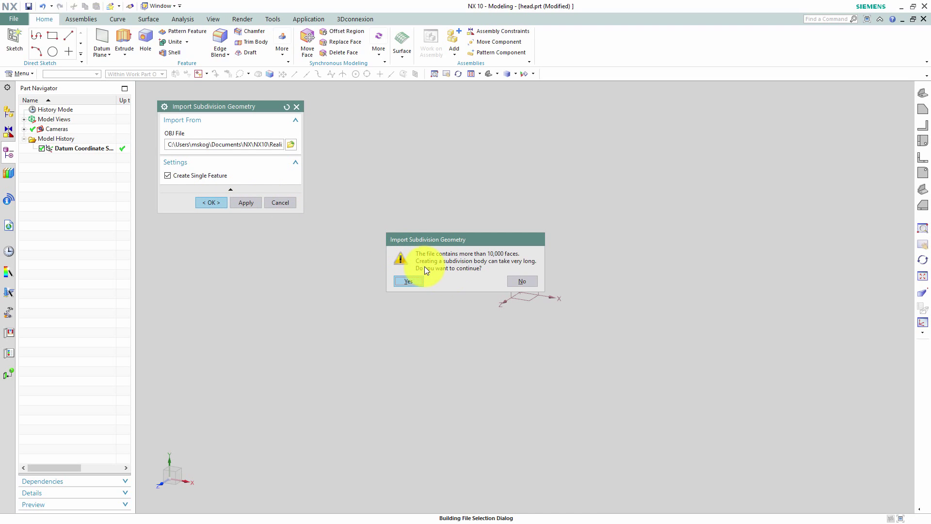
left_click(518, 279)
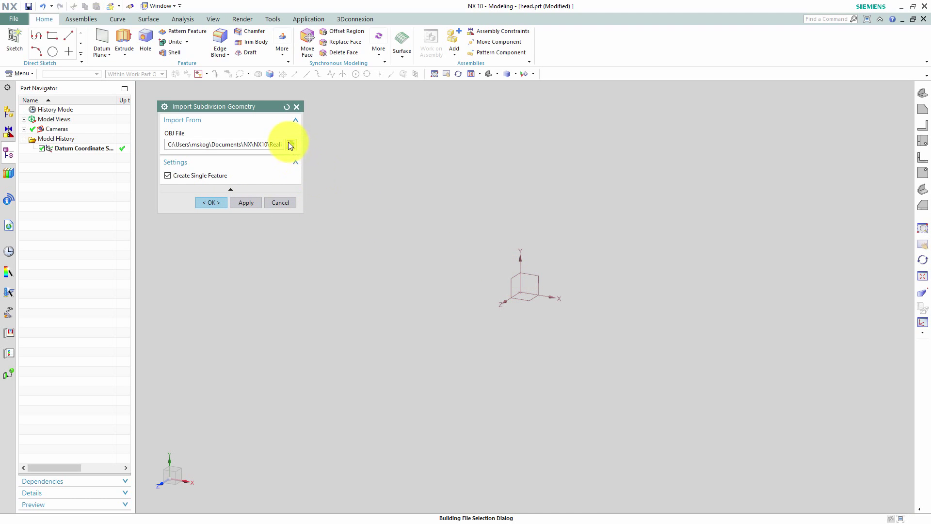
Pick Head_Level2.OBJ instead and import it as a subdivision body.
left_click(291, 145)
left_click(227, 130)
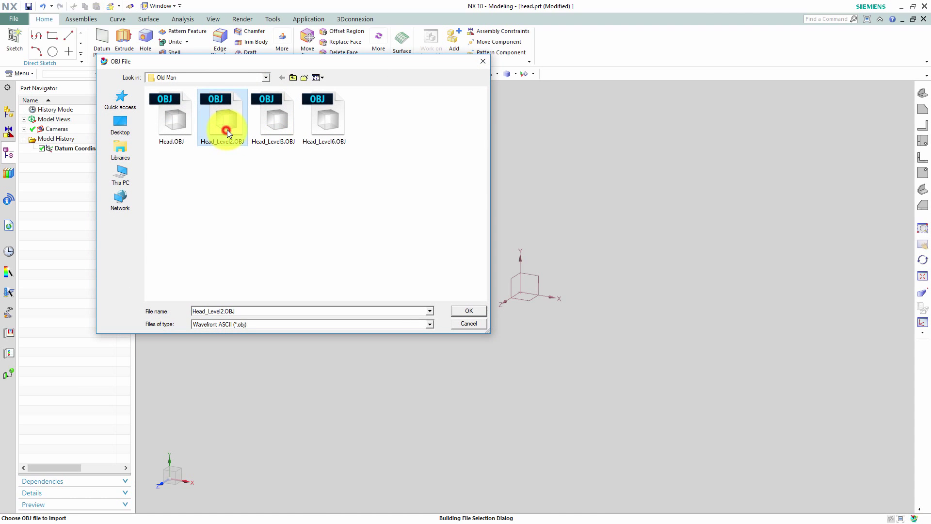
left_click(460, 309)
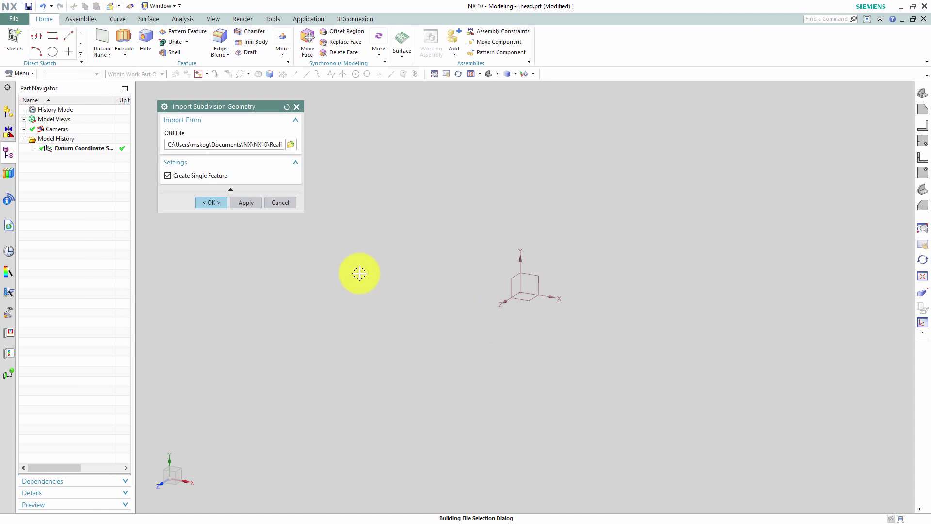
left_click(216, 204)
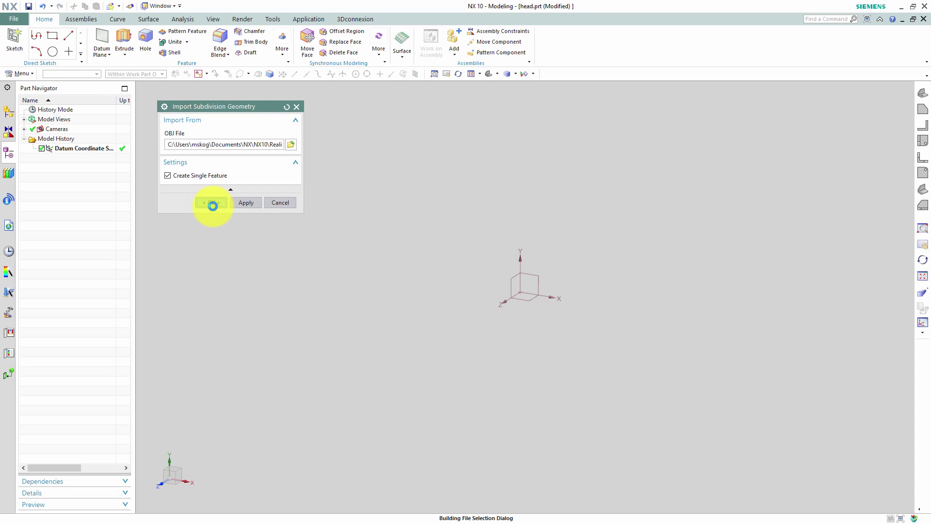
Open Subdivision Body (2) in Realize Shape, enable Allow Backside Selection, and zoom onto the face.
right_click_drag(537, 210, 509, 223)
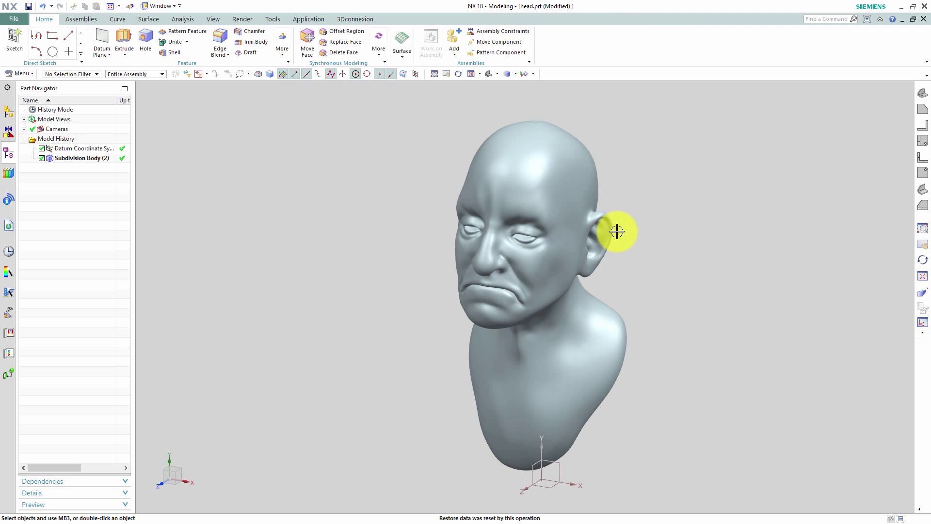
left_click(106, 159)
double_click(103, 158)
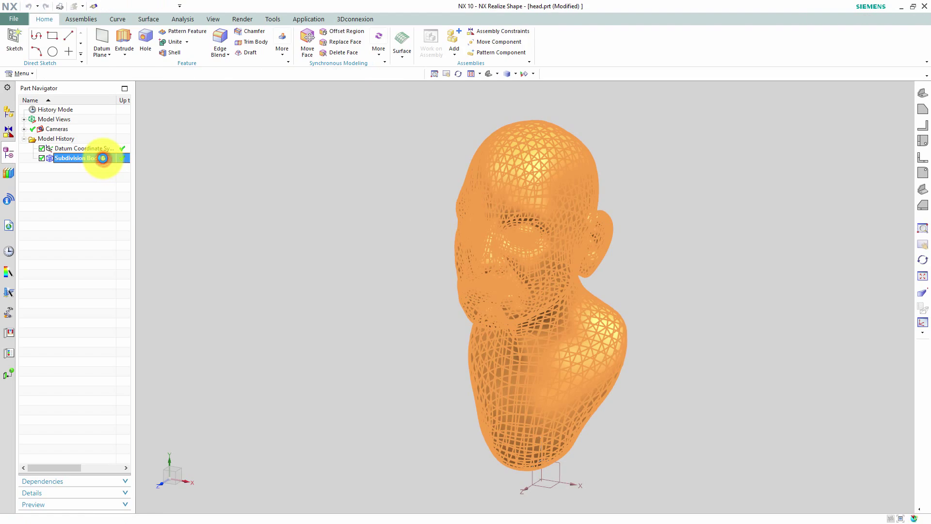
left_click(647, 43)
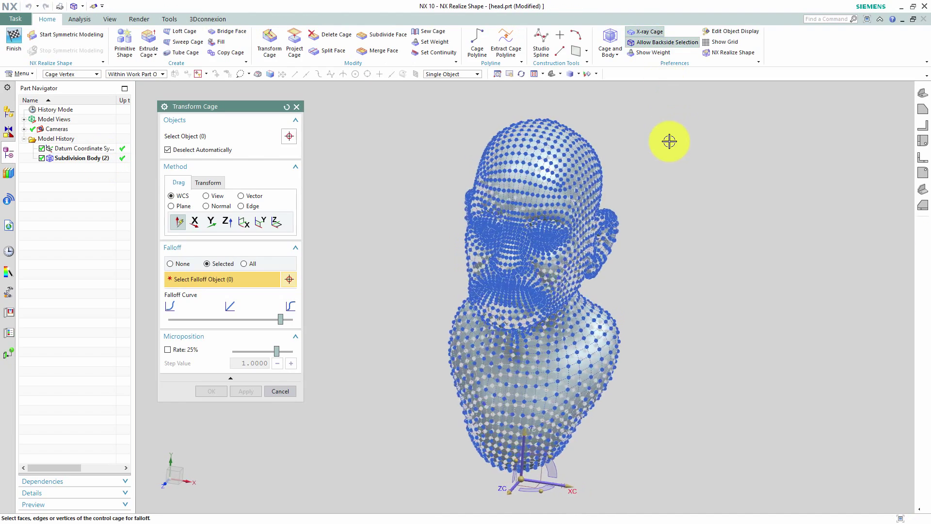
scroll(669, 141, "up", 6)
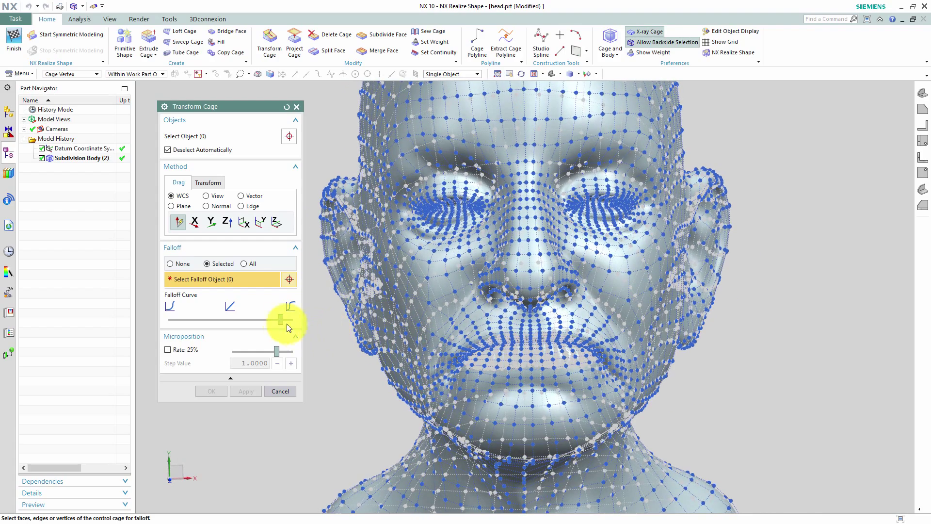
Turn off X-ray Cage and Allow Backside Selection, leaving Falloff expanded and the selection filter list open.
left_click(192, 250)
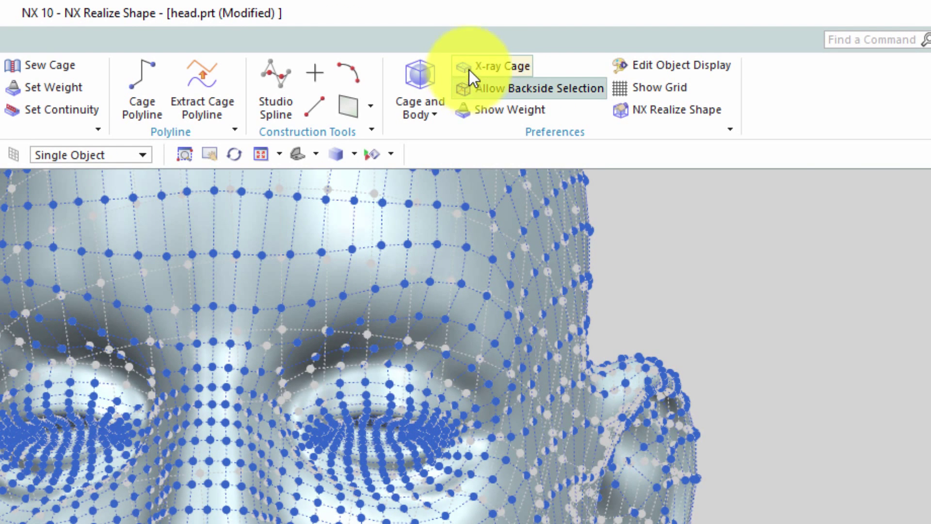
left_click(473, 66)
left_click(503, 87)
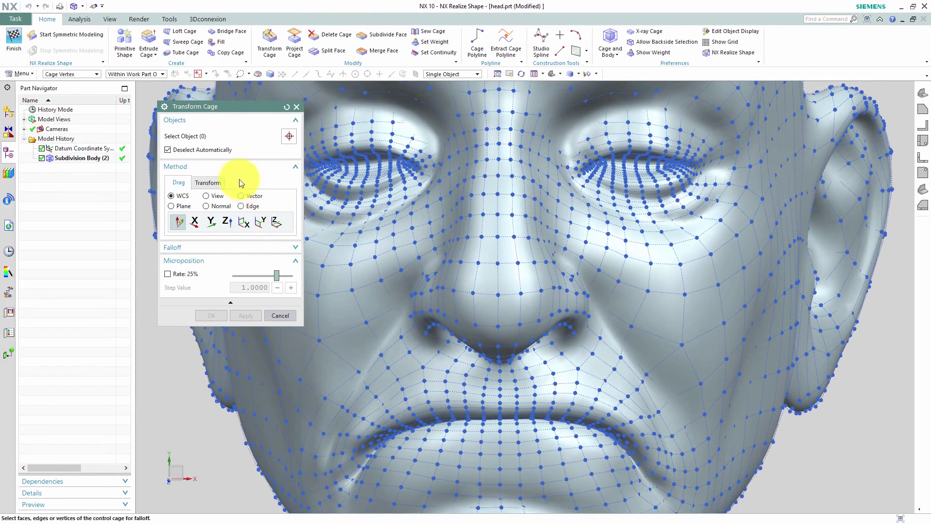
left_click(206, 249)
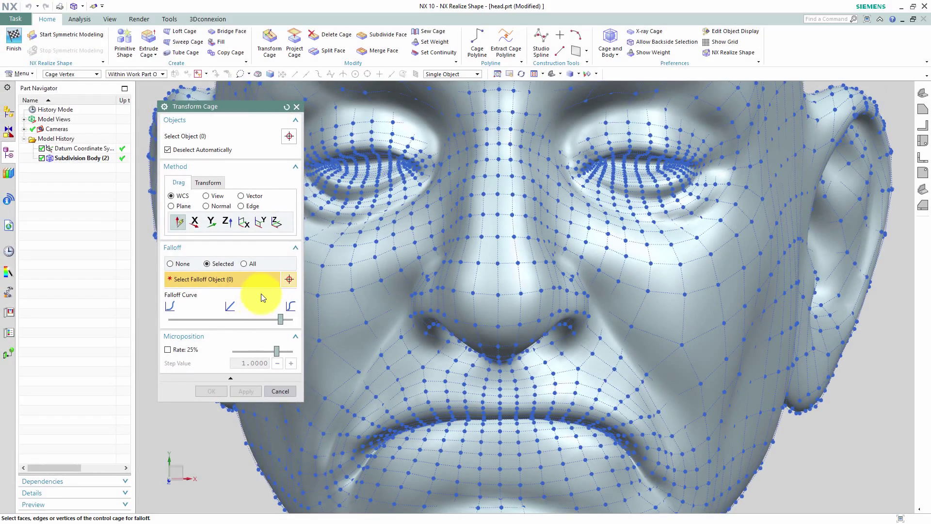
left_click(92, 74)
Lasso the nose's cage vertices as falloff objects, then deselect the nose tip, leaving 28.
left_click(72, 105)
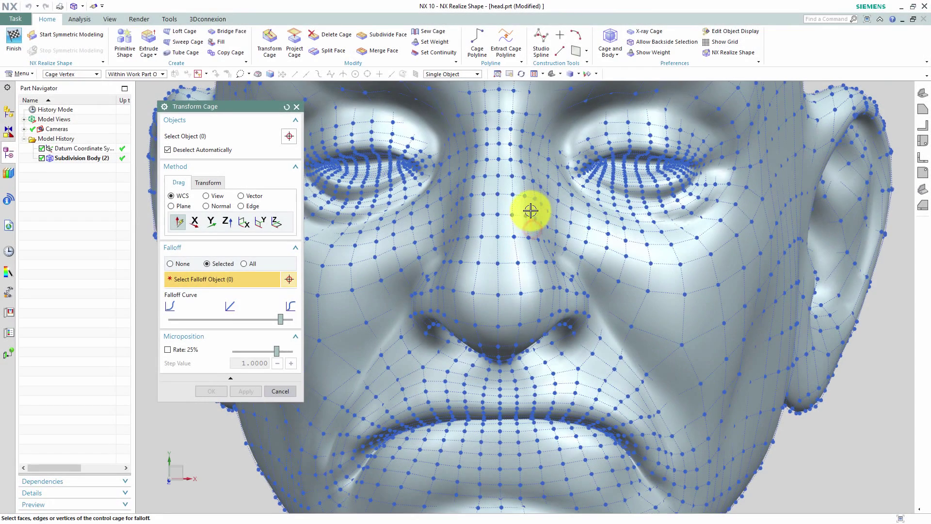
mouse_move(530, 210)
left_mouse_down()
mouse_move(492, 203)
mouse_move(464, 217)
mouse_move(448, 319)
mouse_move(470, 347)
mouse_move(523, 348)
mouse_move(542, 327)
mouse_move(550, 305)
mouse_move(536, 240)
left_mouse_up()
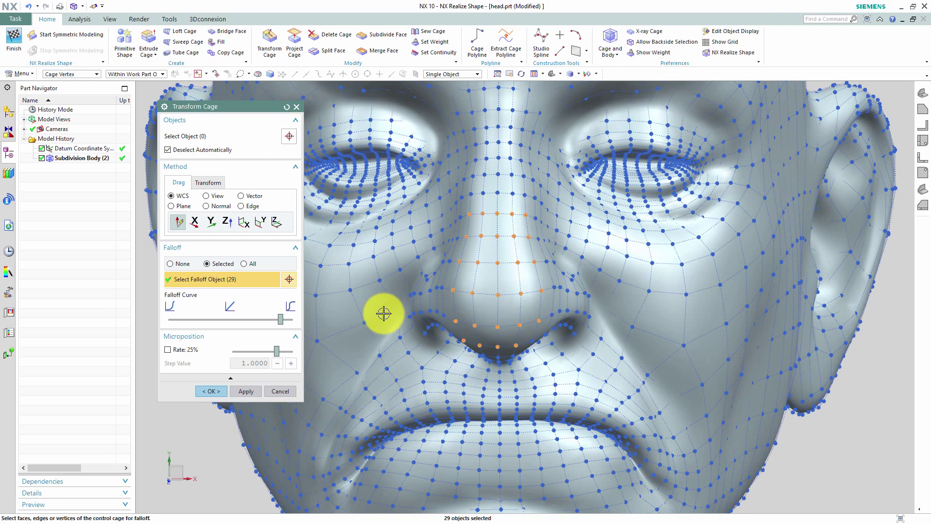
left_click(498, 294, "shift")
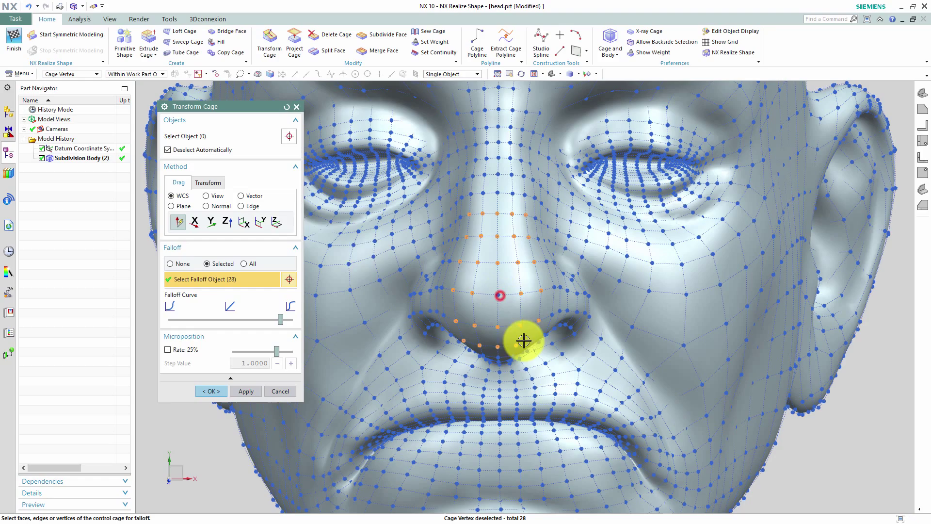
Drag the nose-tip vertex outward, lower the Falloff Curve slider, and accept the Transform Cage edit.
left_click(207, 136)
middle_click_drag(333, 179, 645, 388)
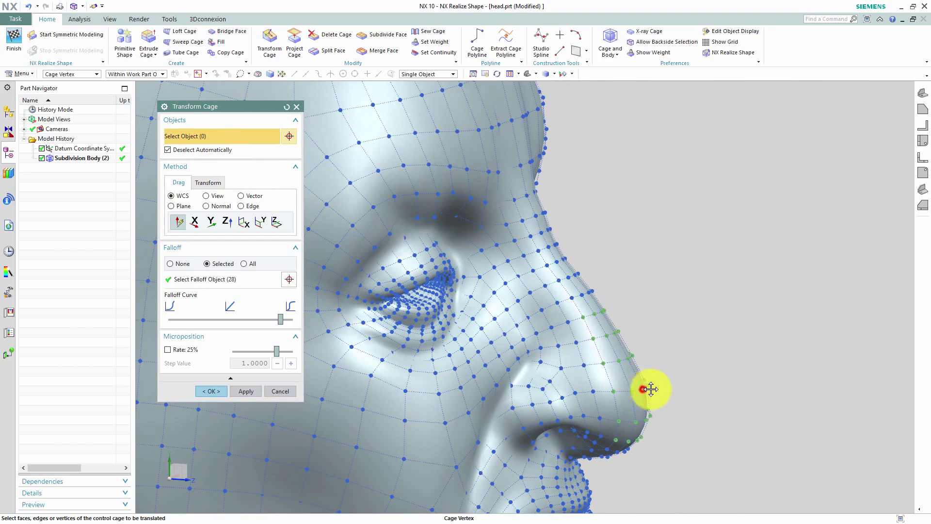
mouse_move(662, 391)
left_mouse_down()
mouse_move(700, 391)
mouse_move(678, 392)
left_mouse_up()
left_click_drag(280, 320, 192, 320)
middle_click_drag(605, 394, 650, 353)
left_click_drag(650, 353, 660, 291)
middle_click_drag(702, 348, 530, 328)
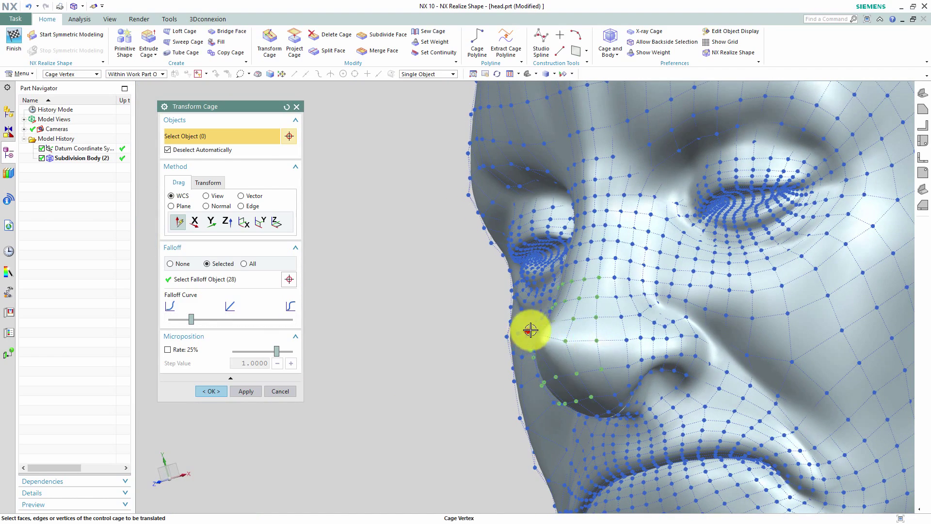
left_click_drag(530, 328, 513, 343)
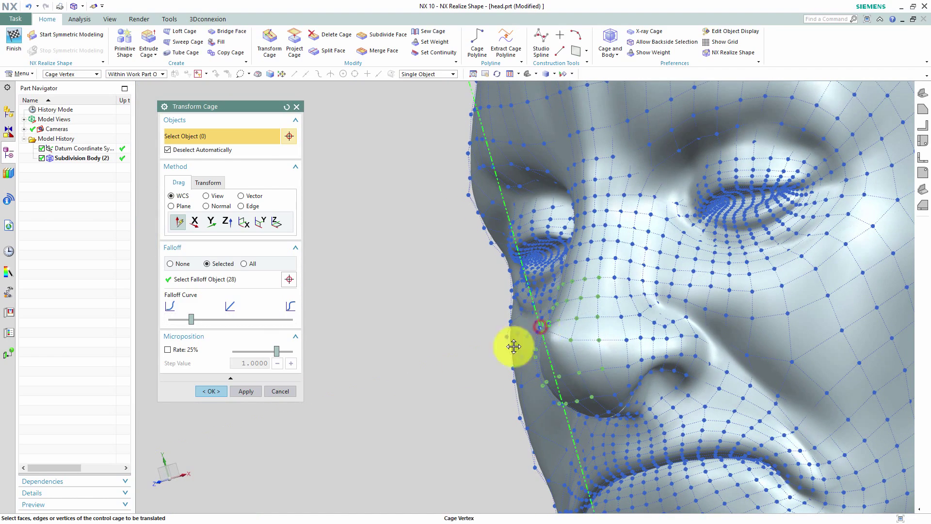
left_click(216, 391)
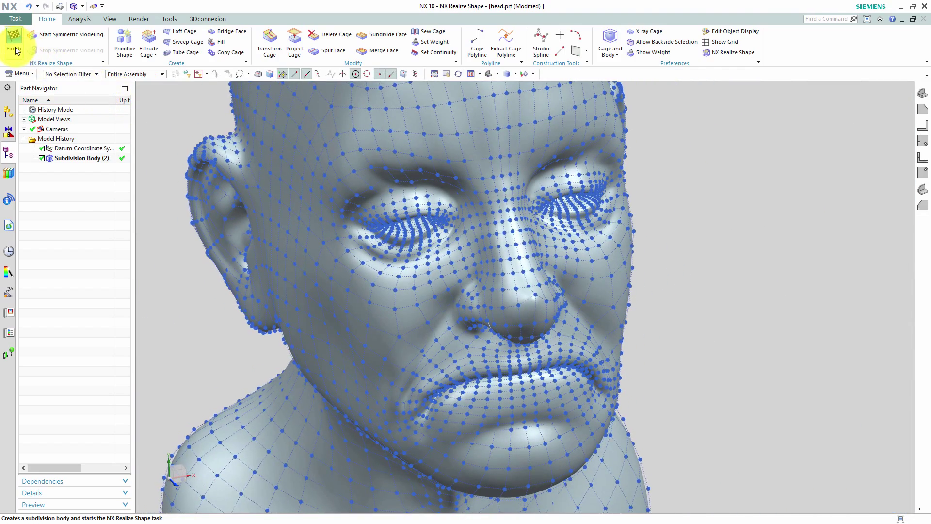
Exit NX Realize Shape with Finish.
left_click(14, 43)
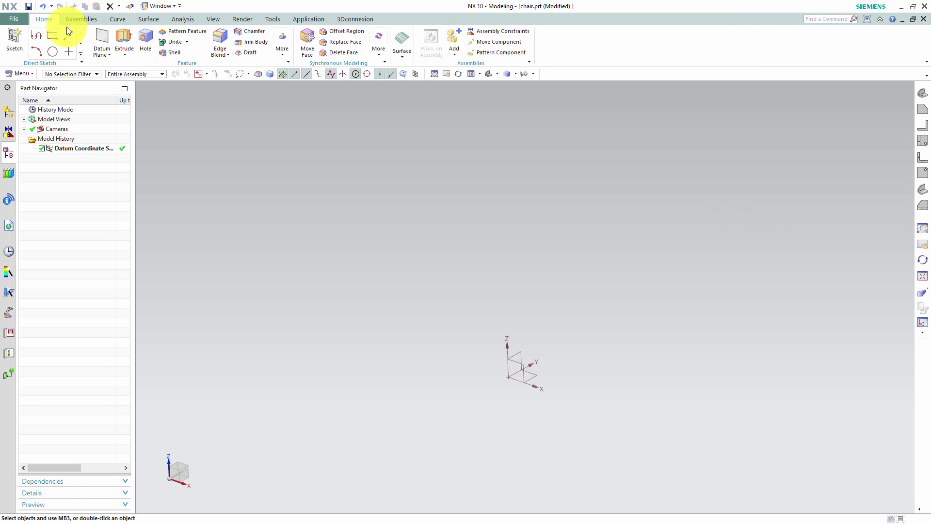
Import the chair OBJ as subdivision geometry with Create Single Feature unchecked.
left_click(22, 19)
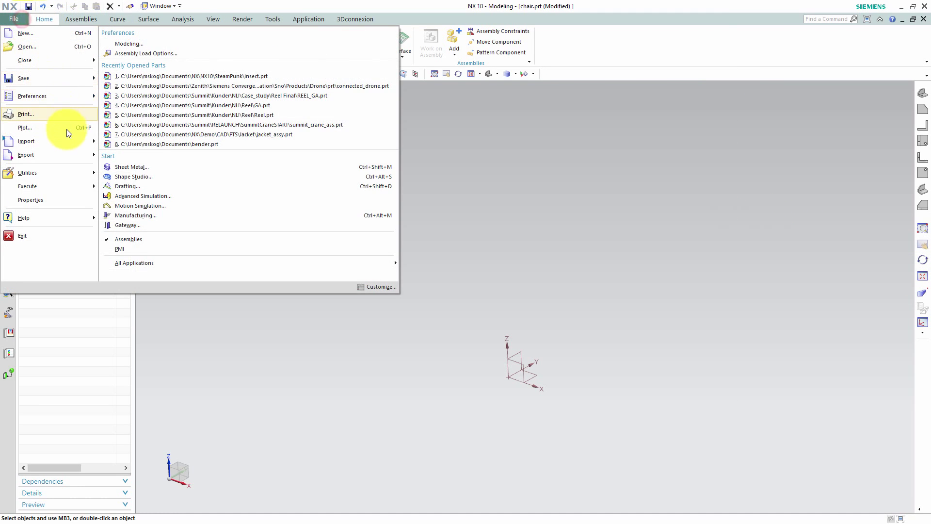
mouse_move(75, 145)
left_click(213, 238)
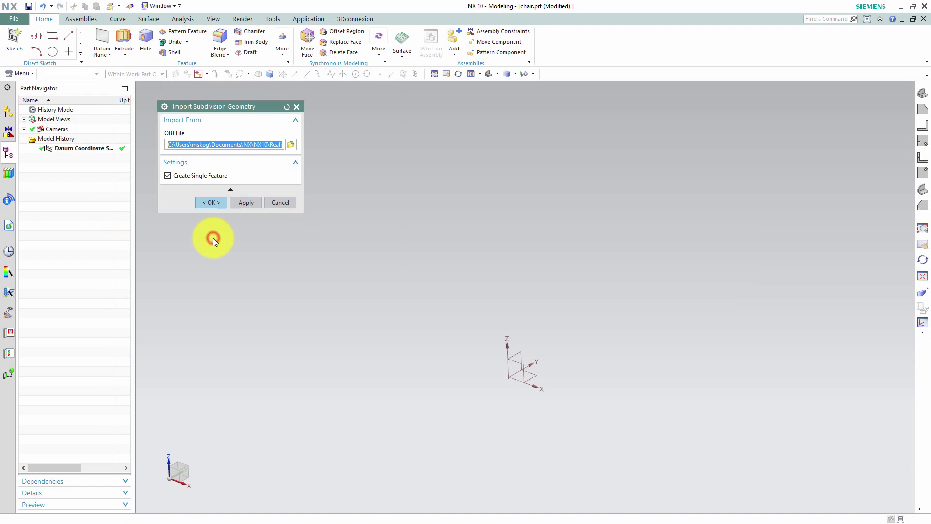
left_click(290, 145)
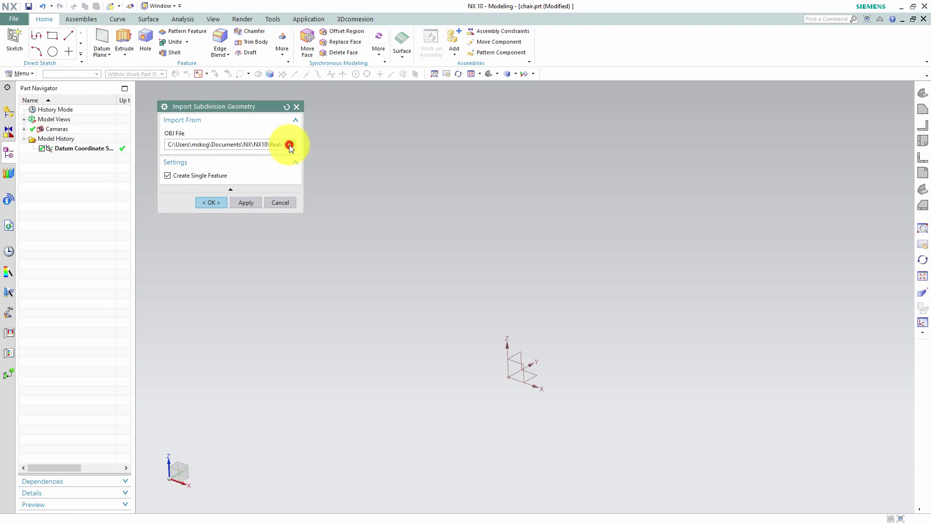
double_click(177, 116)
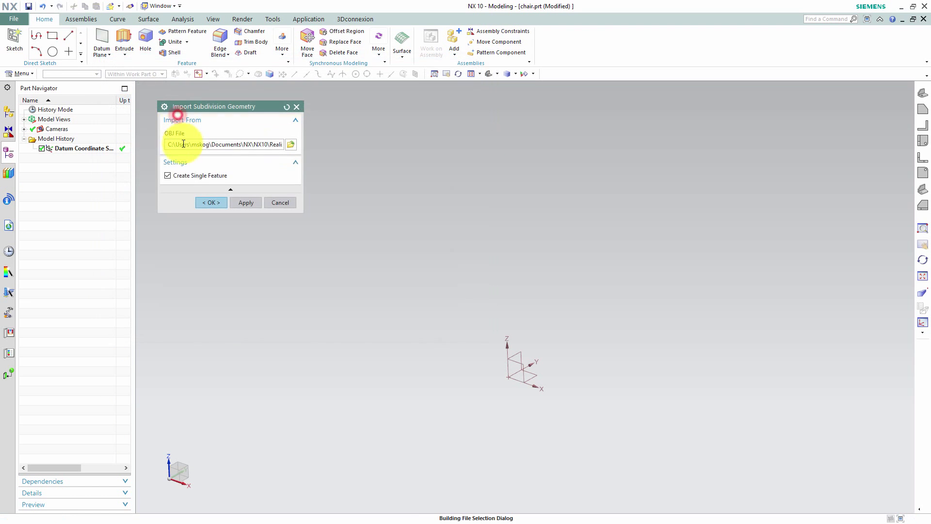
left_click(195, 175)
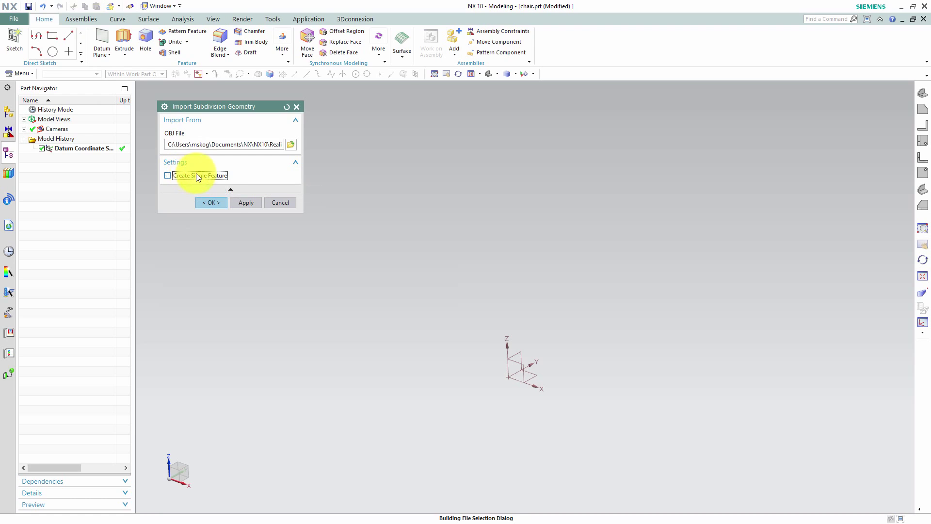
left_click(220, 203)
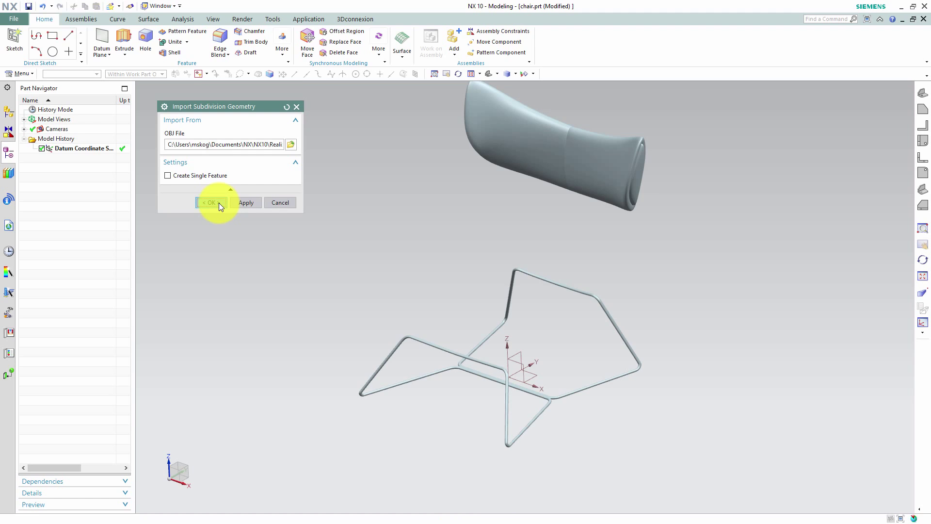
middle_click_drag(366, 199, 365, 232, "shift")
Create a new component named top_cushion containing the chair's headrest body.
left_click(83, 20)
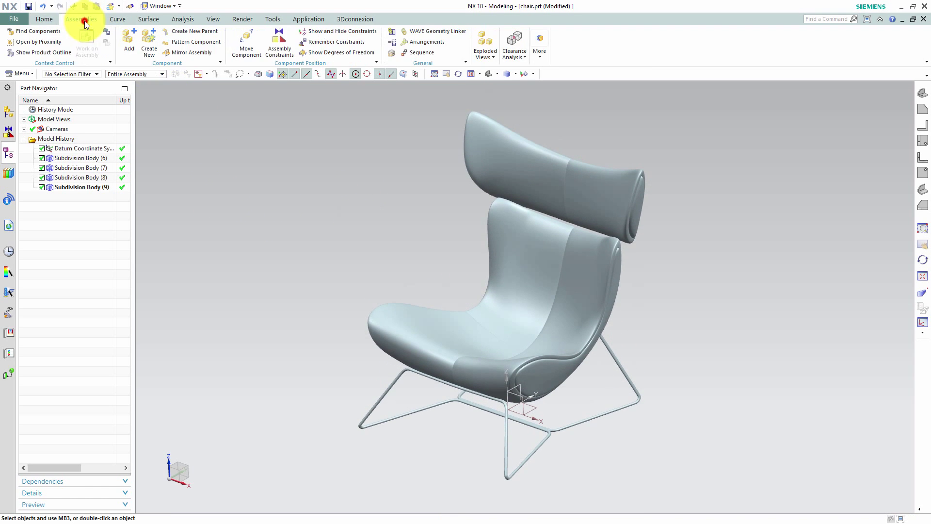
left_click(11, 111)
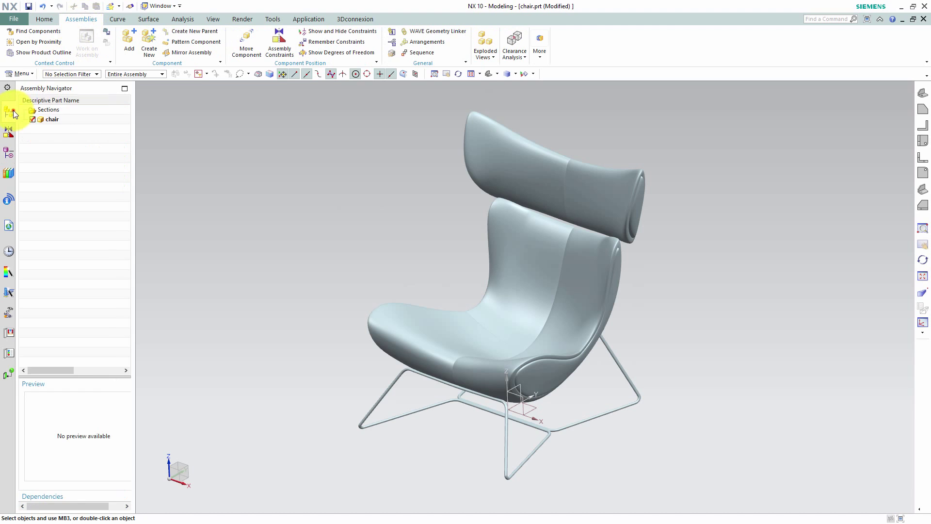
left_click(148, 49)
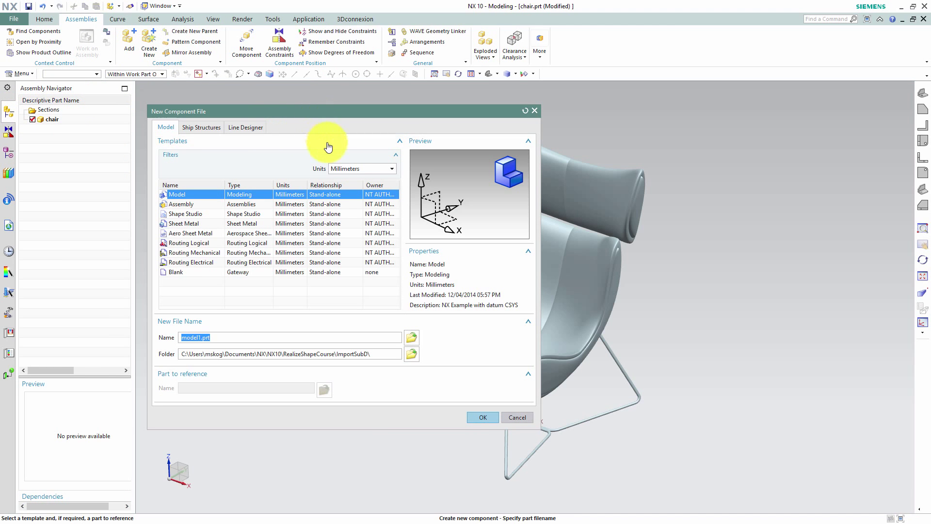
type("top")
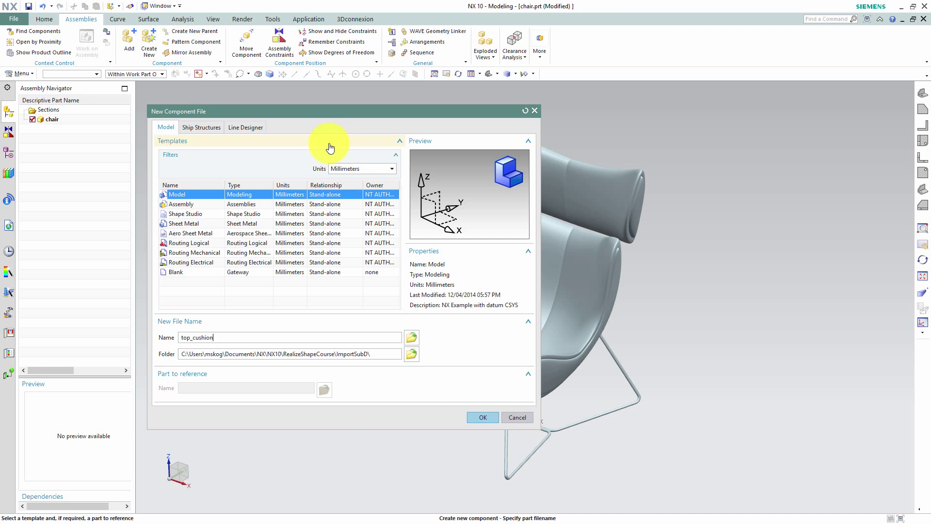
type("_cushion")
key("Return")
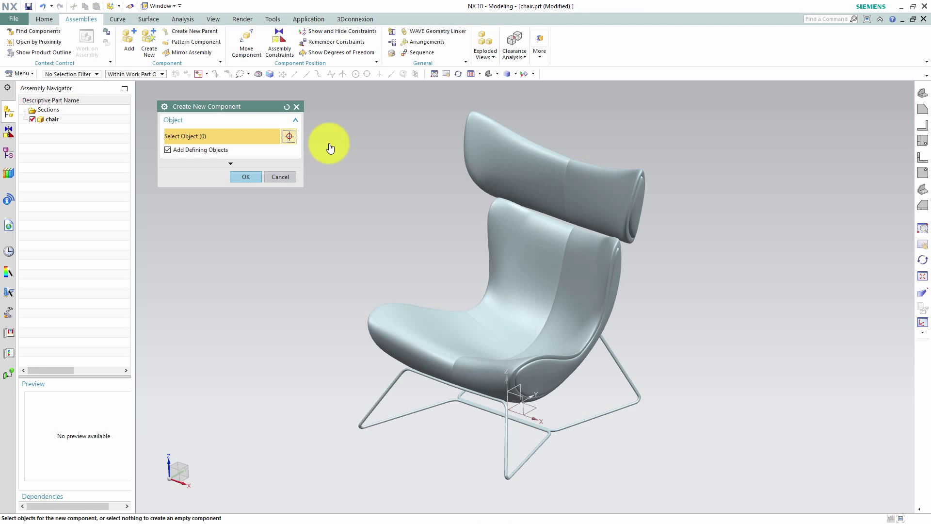
left_click(553, 169)
left_click(248, 177)
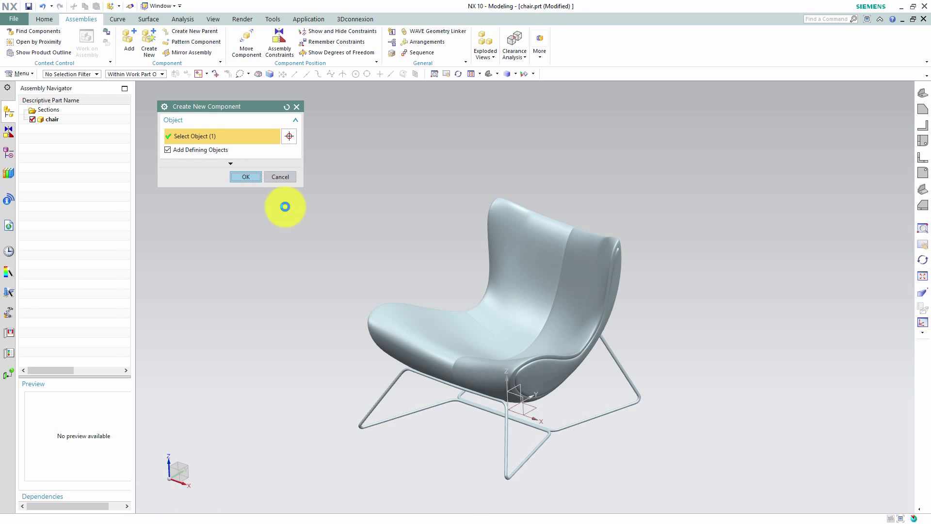
left_click(8, 152)
left_click(9, 118)
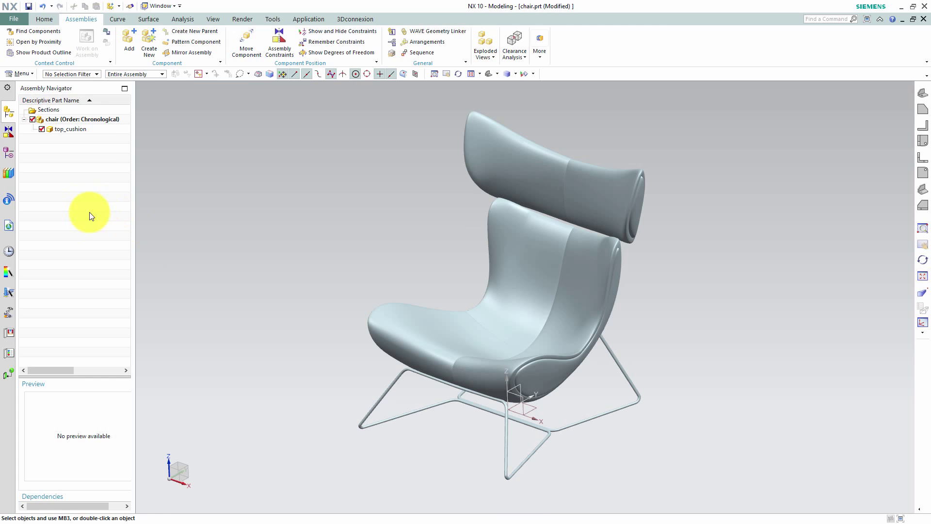
Start a new component named lower and pick the chair's seat body as its contents.
left_click(148, 39)
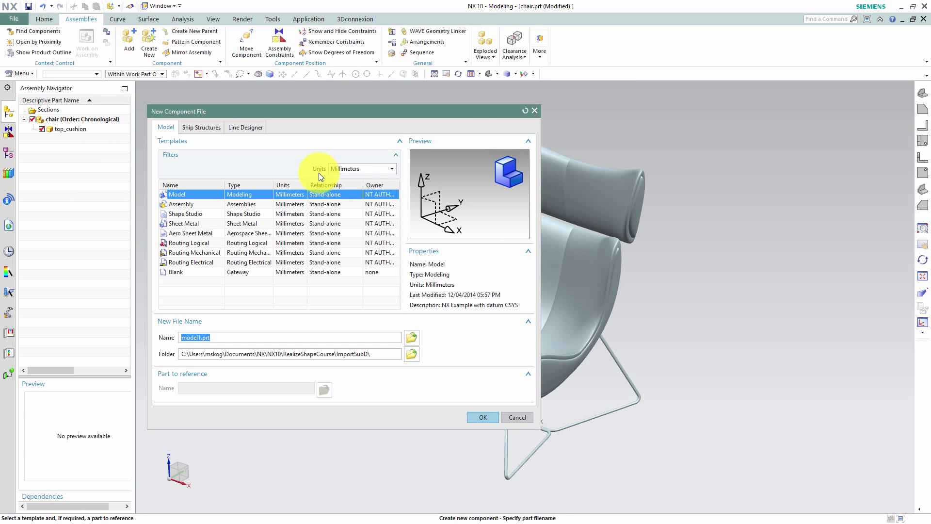
type("lower_cushion")
left_click(488, 413)
left_click(576, 321)
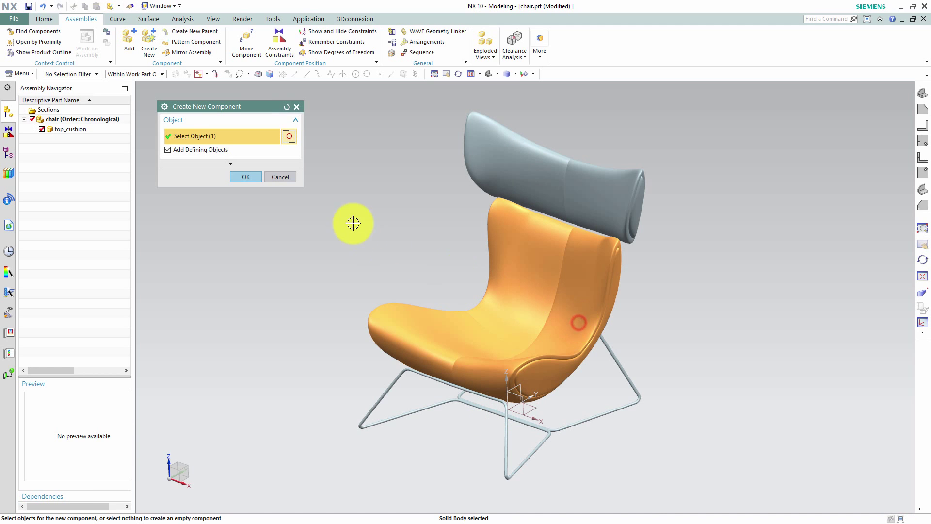